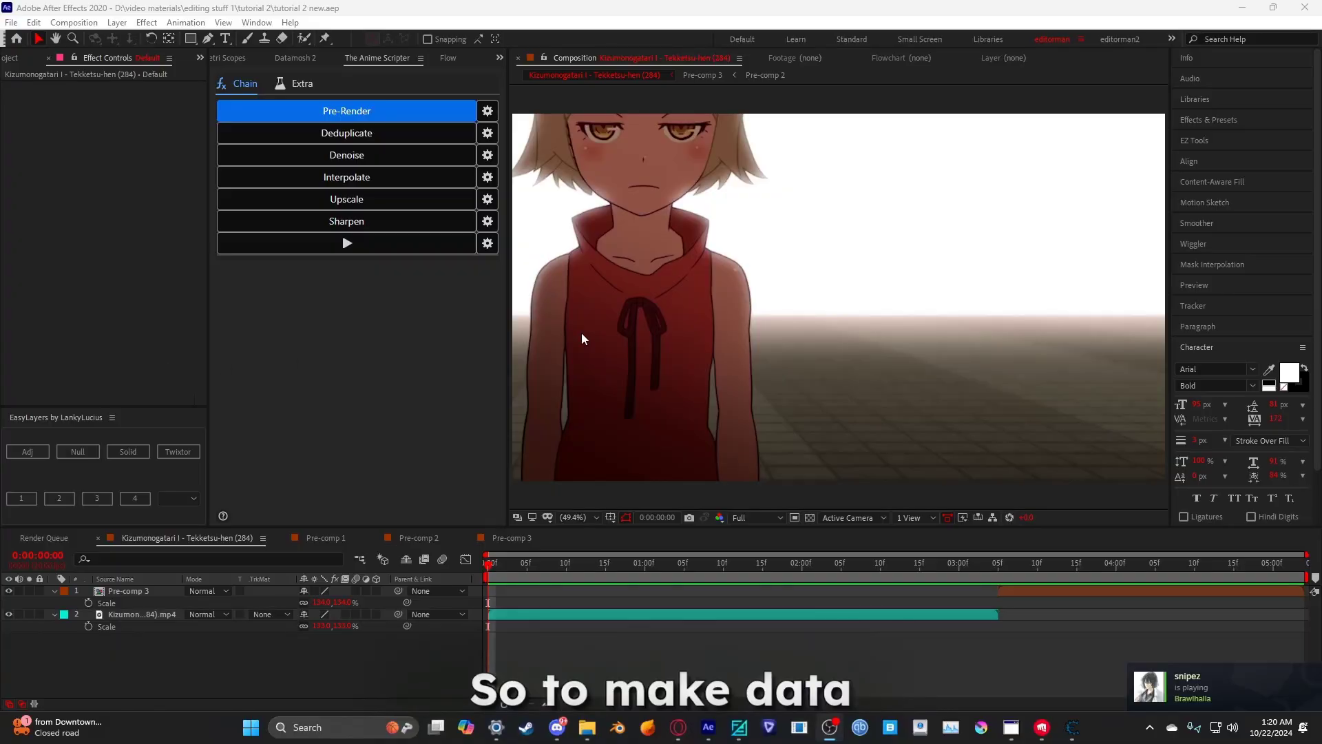
- Open the Datamosh 2 panel and scrub the playhead to about 0:00:03:03
click(297, 59)
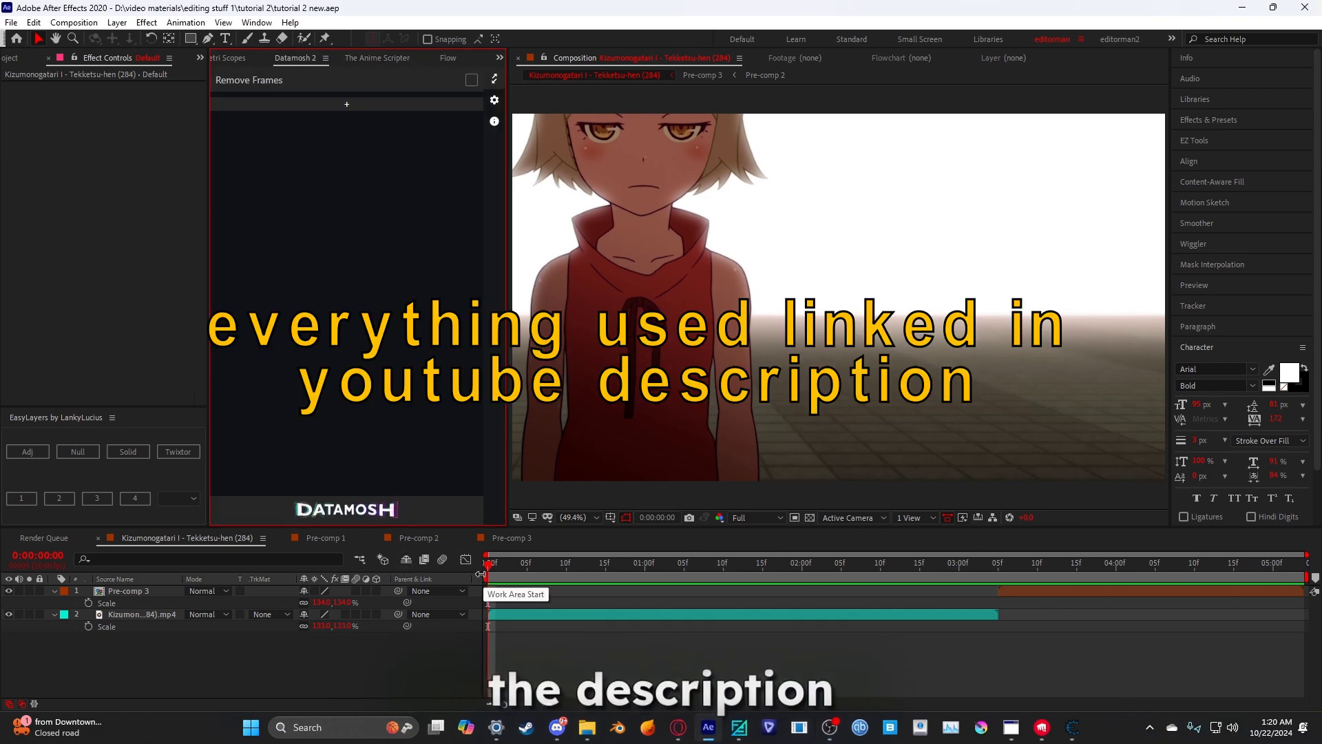
mouse_move(705, 559)
mouse_down()
mouse_move(518, 567)
mouse_move(693, 569)
mouse_up()
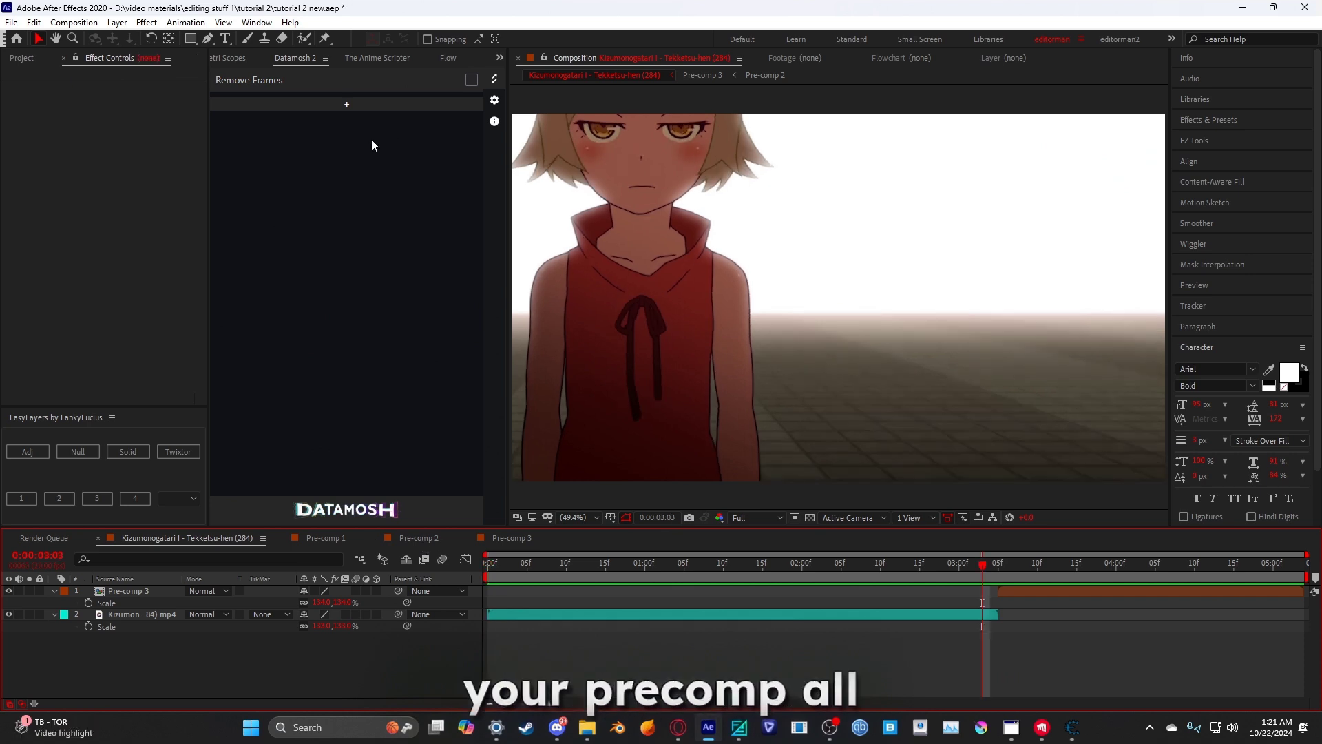
- Add a Multiply mosh and position it at about 3:01
click(348, 105)
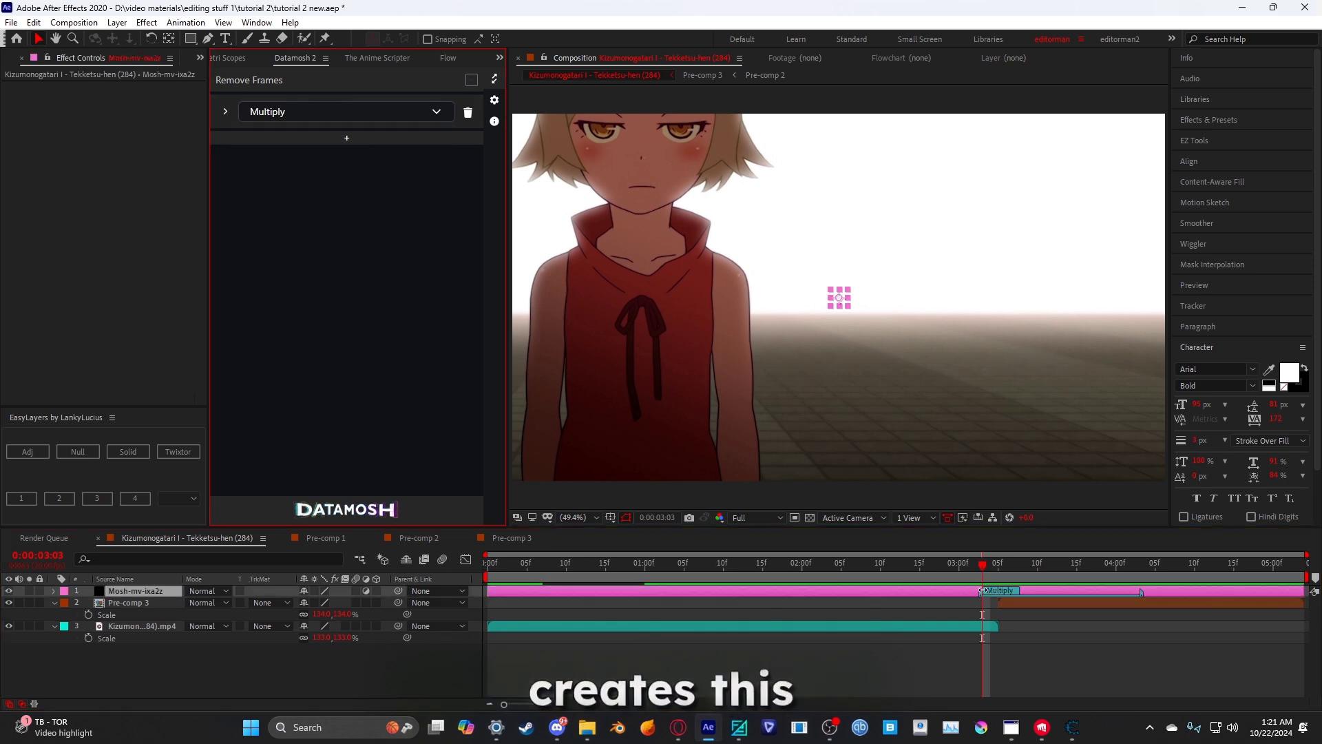
drag(1119, 571, 857, 565)
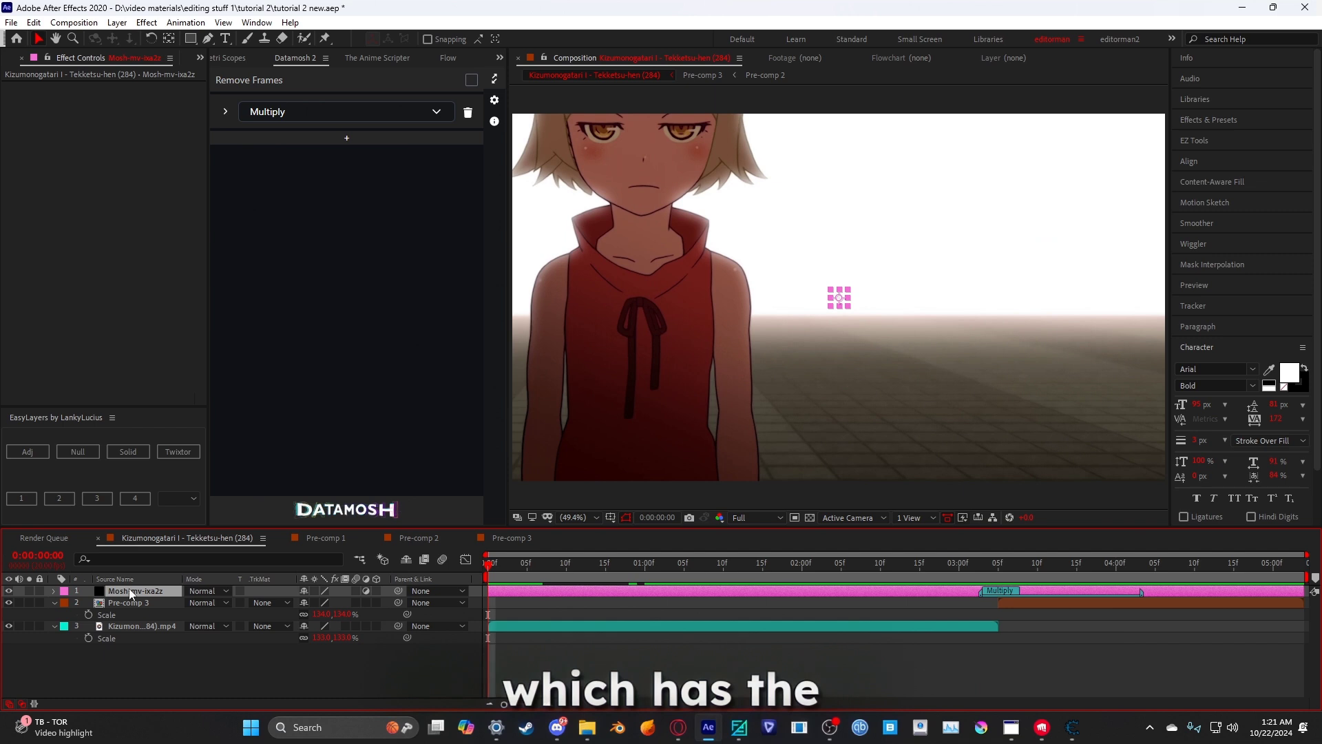
click(991, 564)
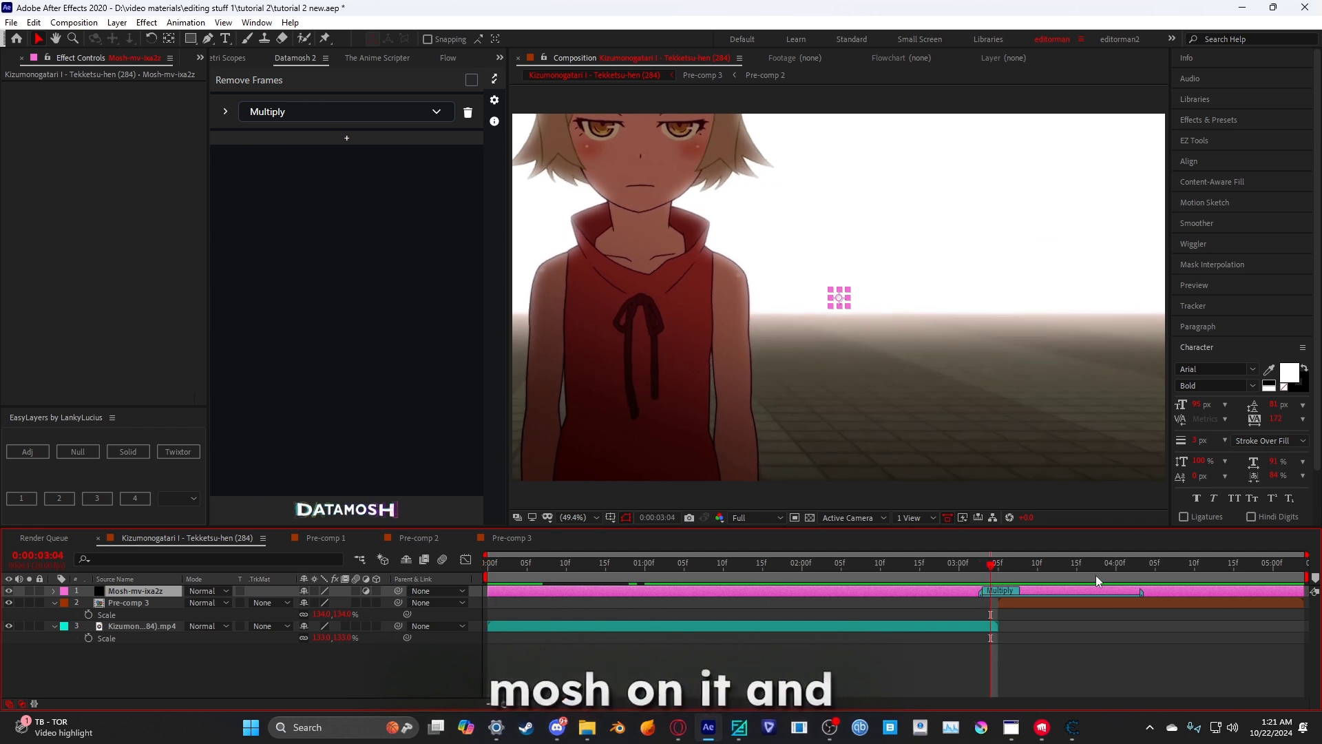
click(971, 571)
drag(978, 594, 846, 596)
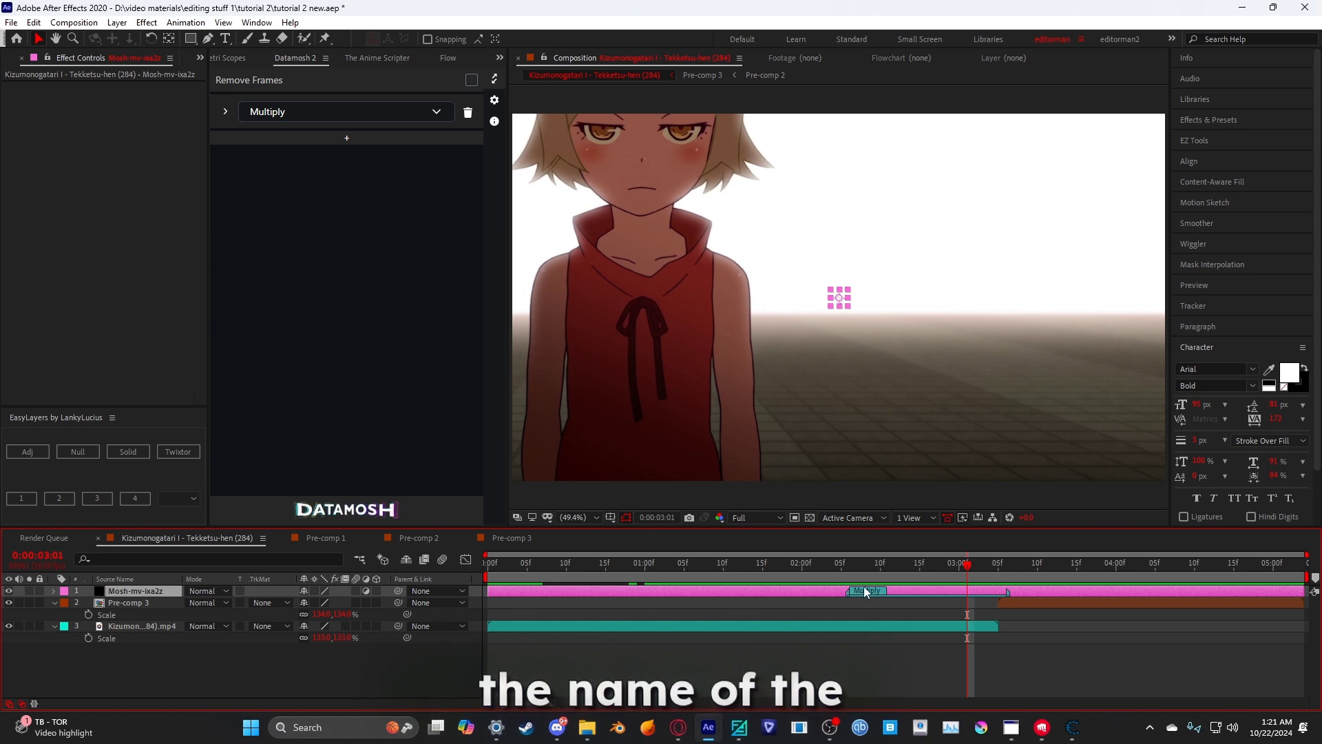
- Stretch the Multiply mosh across the transition, nudging its start earlier and end later
click(280, 115)
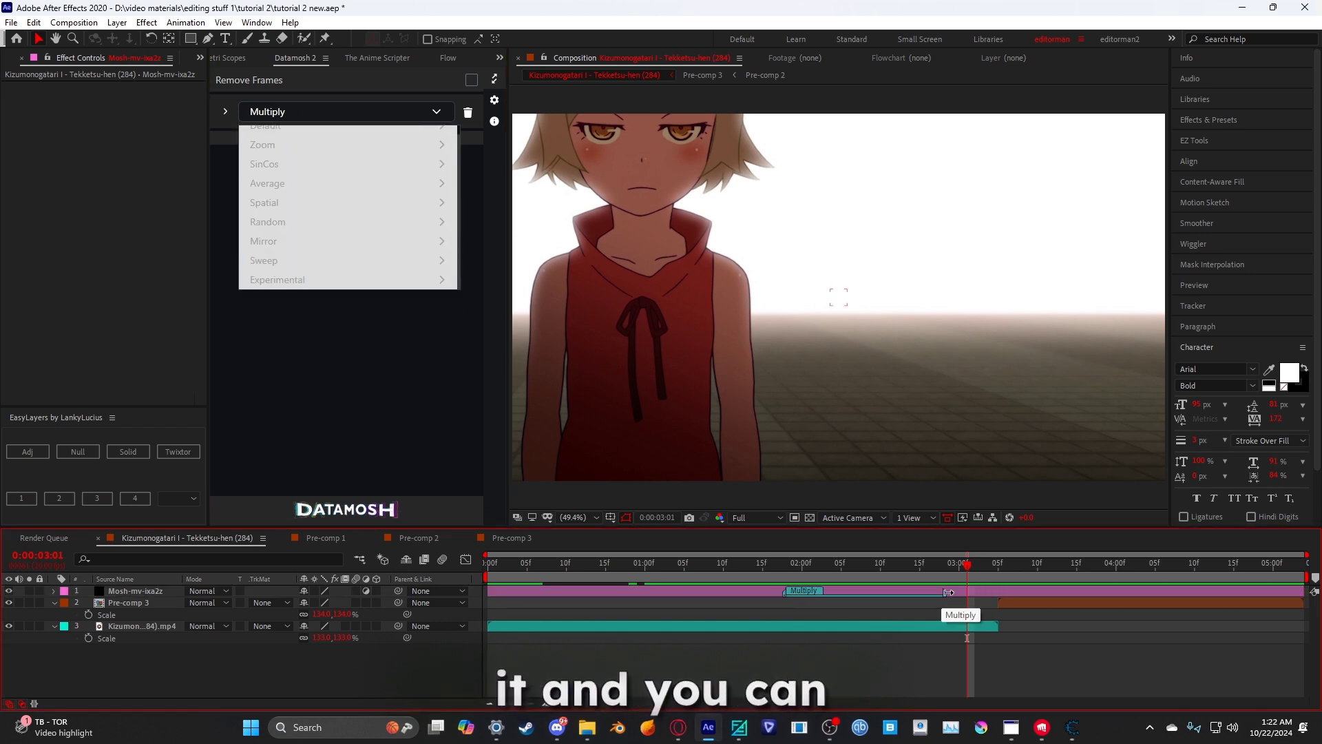
drag(949, 591, 1089, 595)
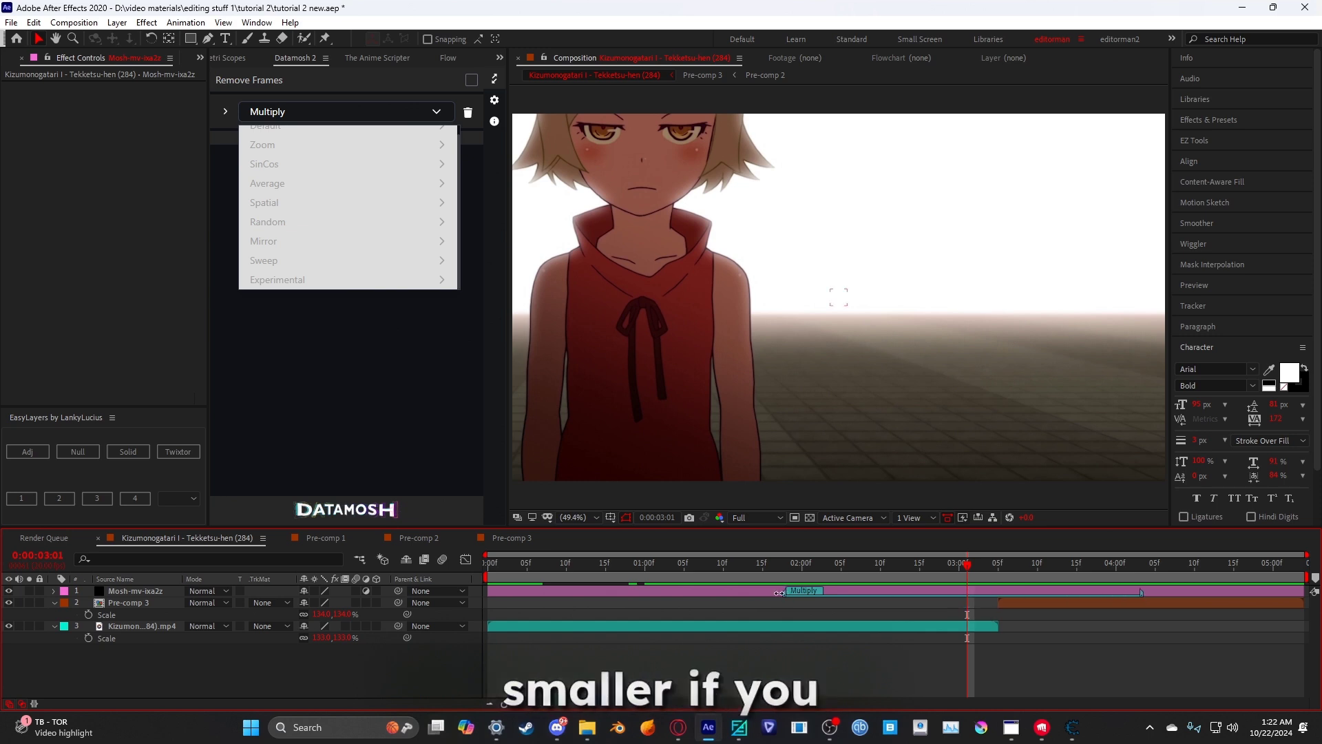
drag(781, 591, 802, 595)
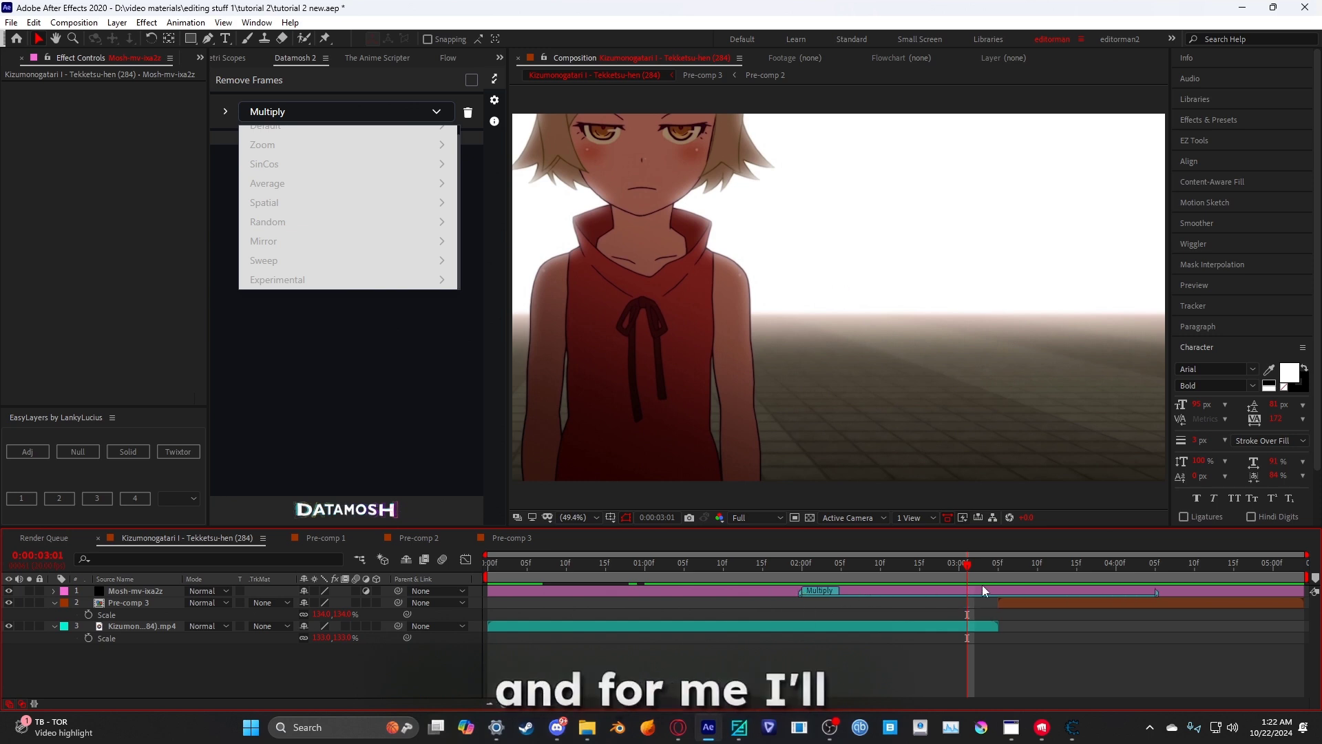
drag(1160, 594, 1201, 593)
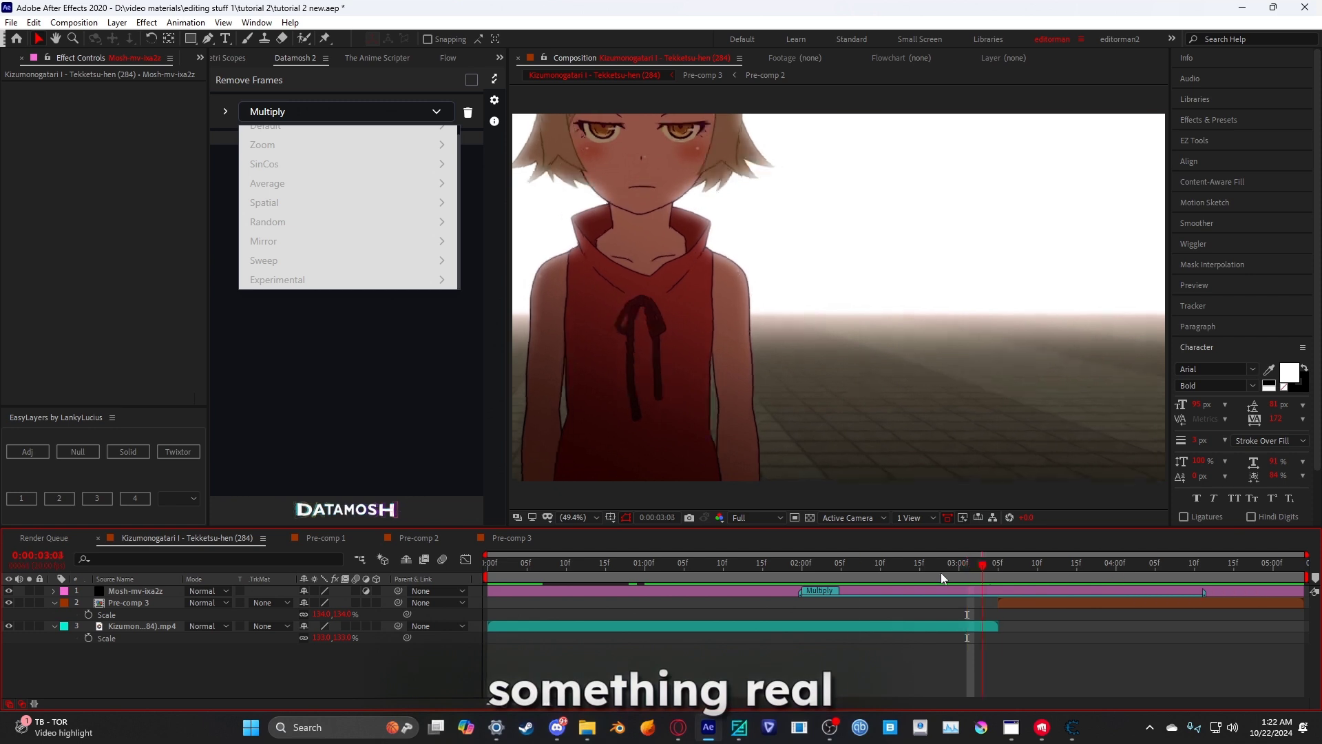
scroll(310, 207, up, 1)
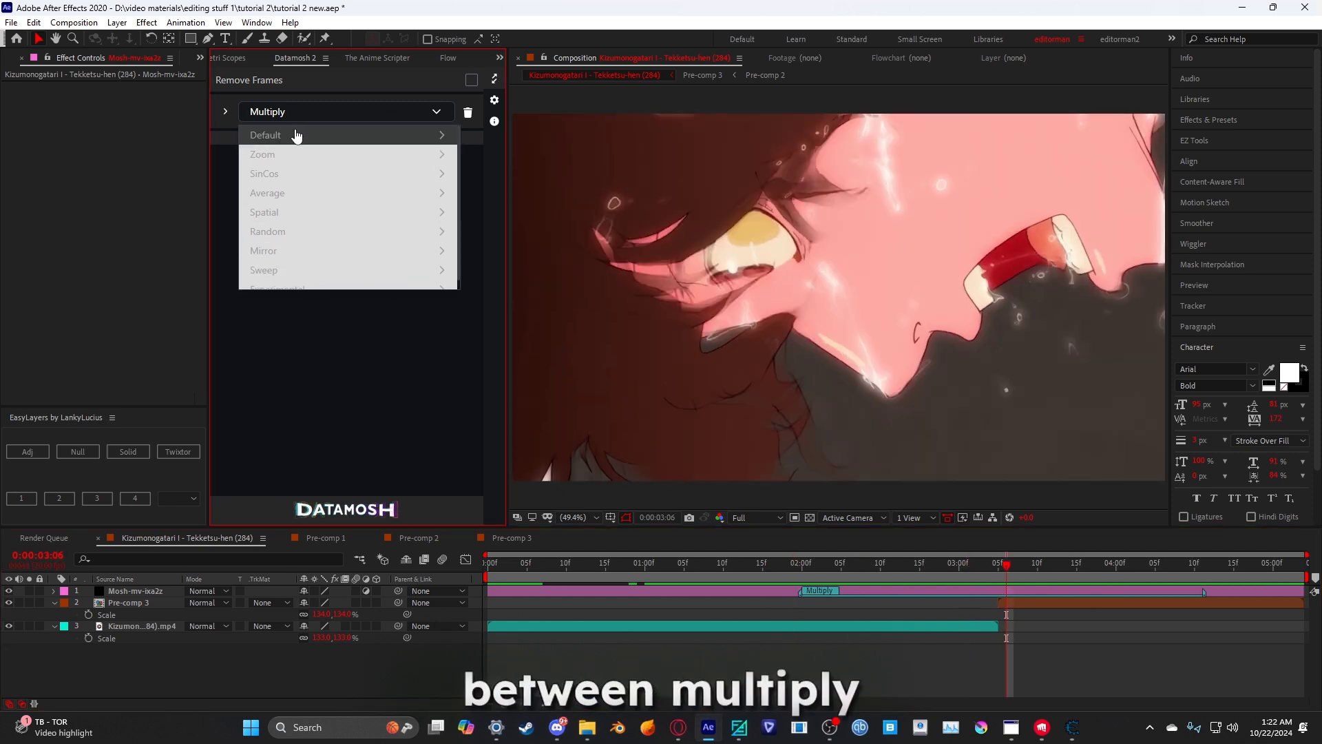
- Expand the Average and Experimental mosh-type categories to reach the Swap mosh
click(291, 194)
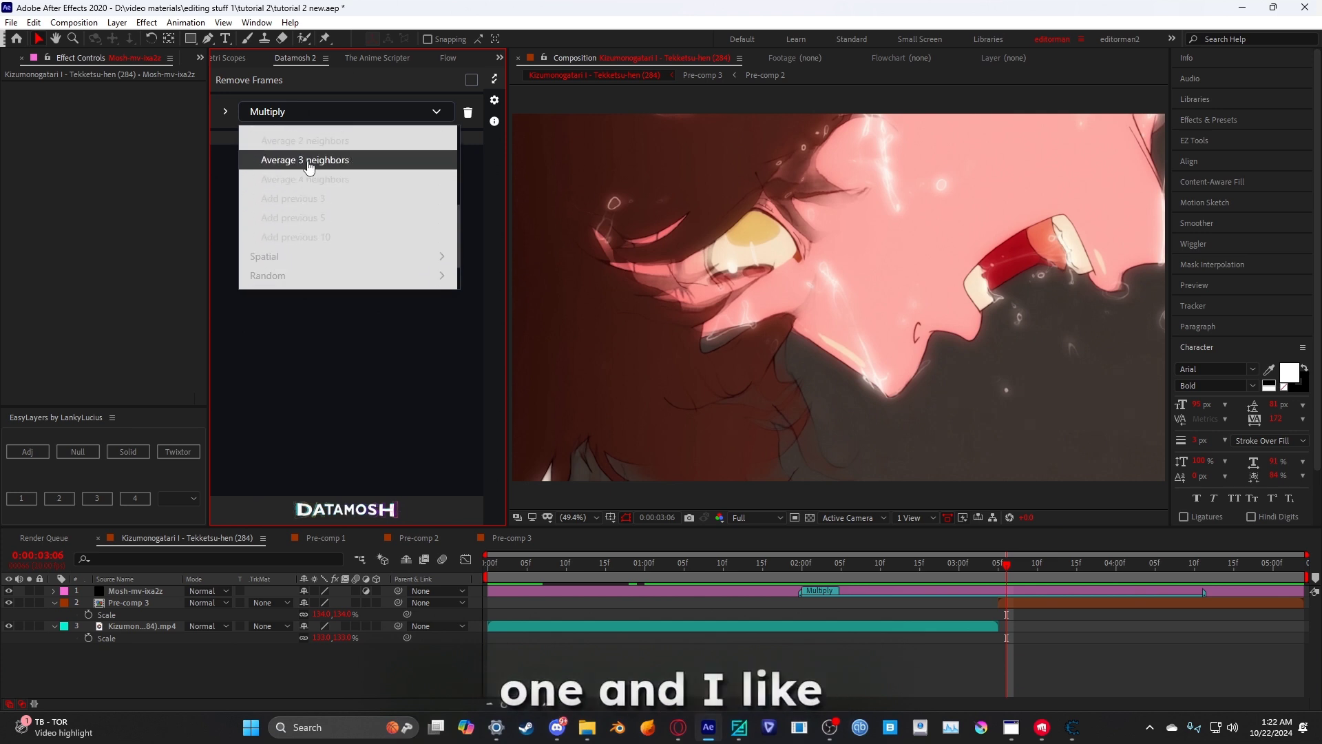
scroll(302, 227, down, 2)
click(317, 280)
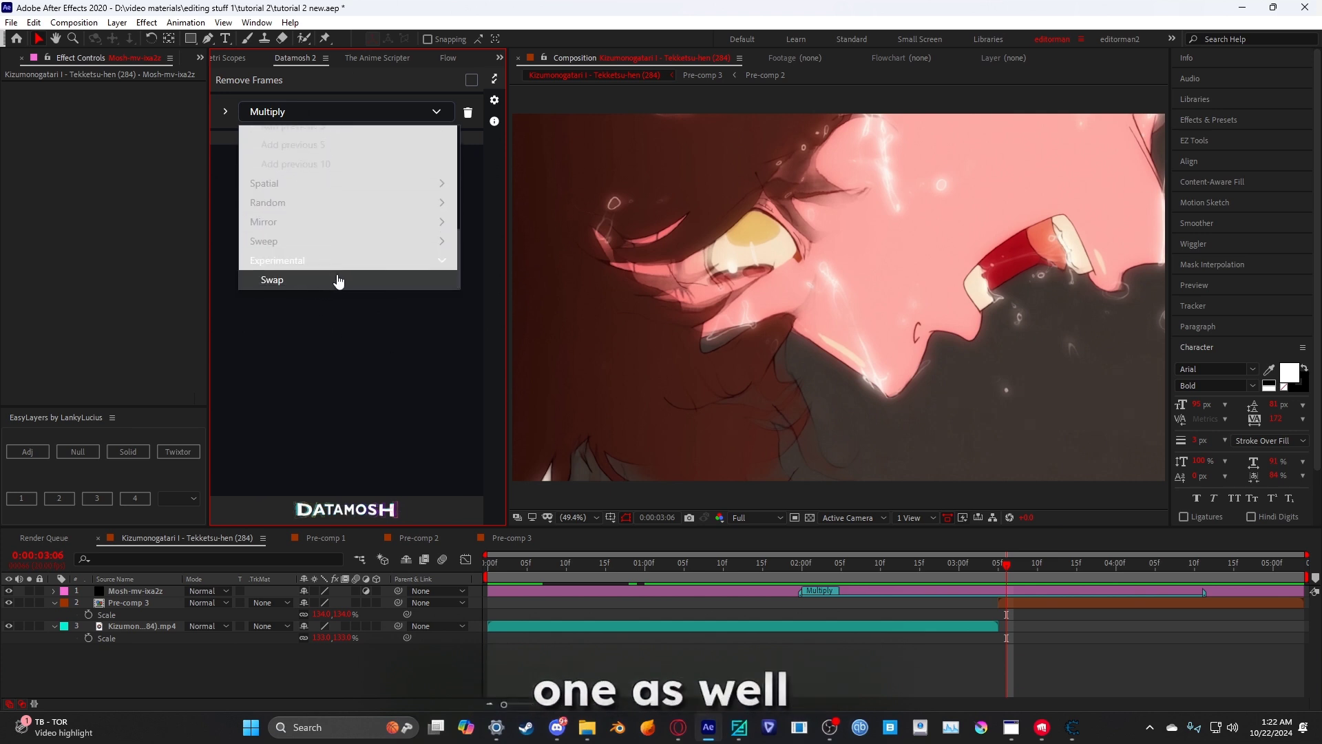
click(290, 284)
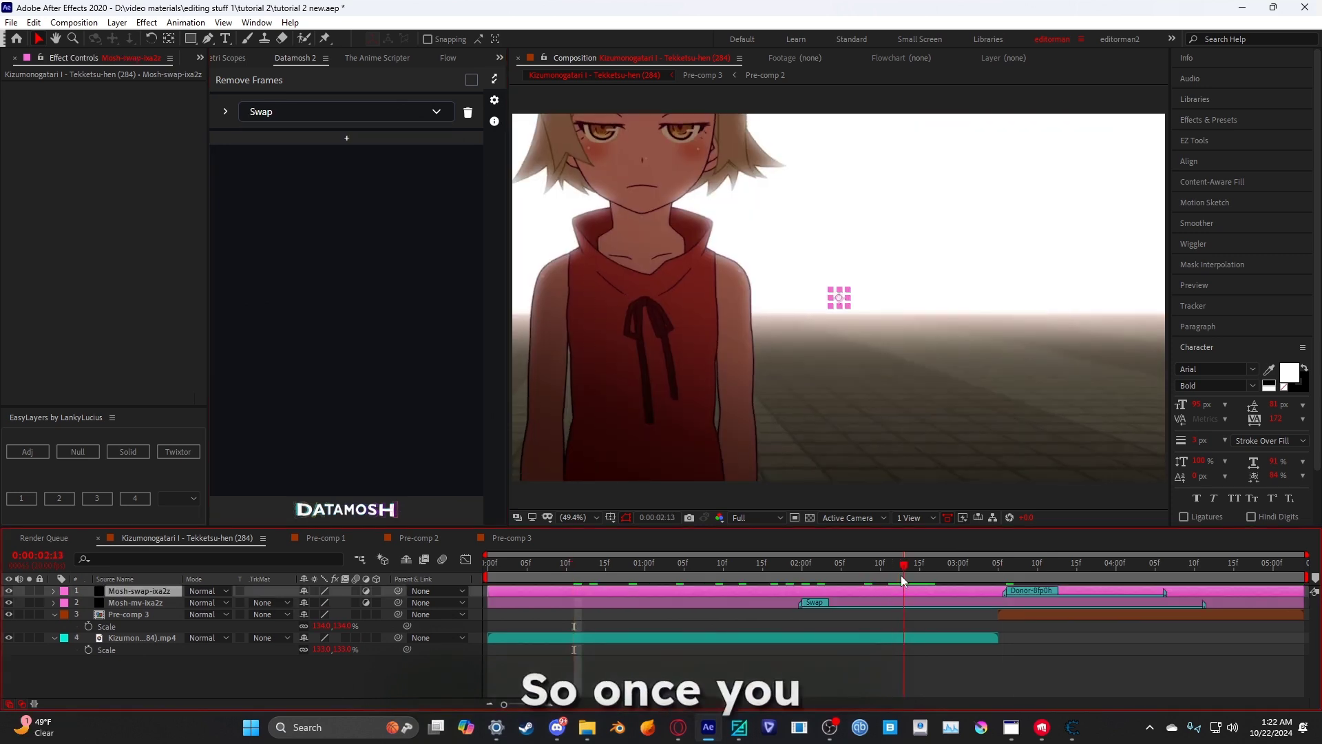
click(780, 569)
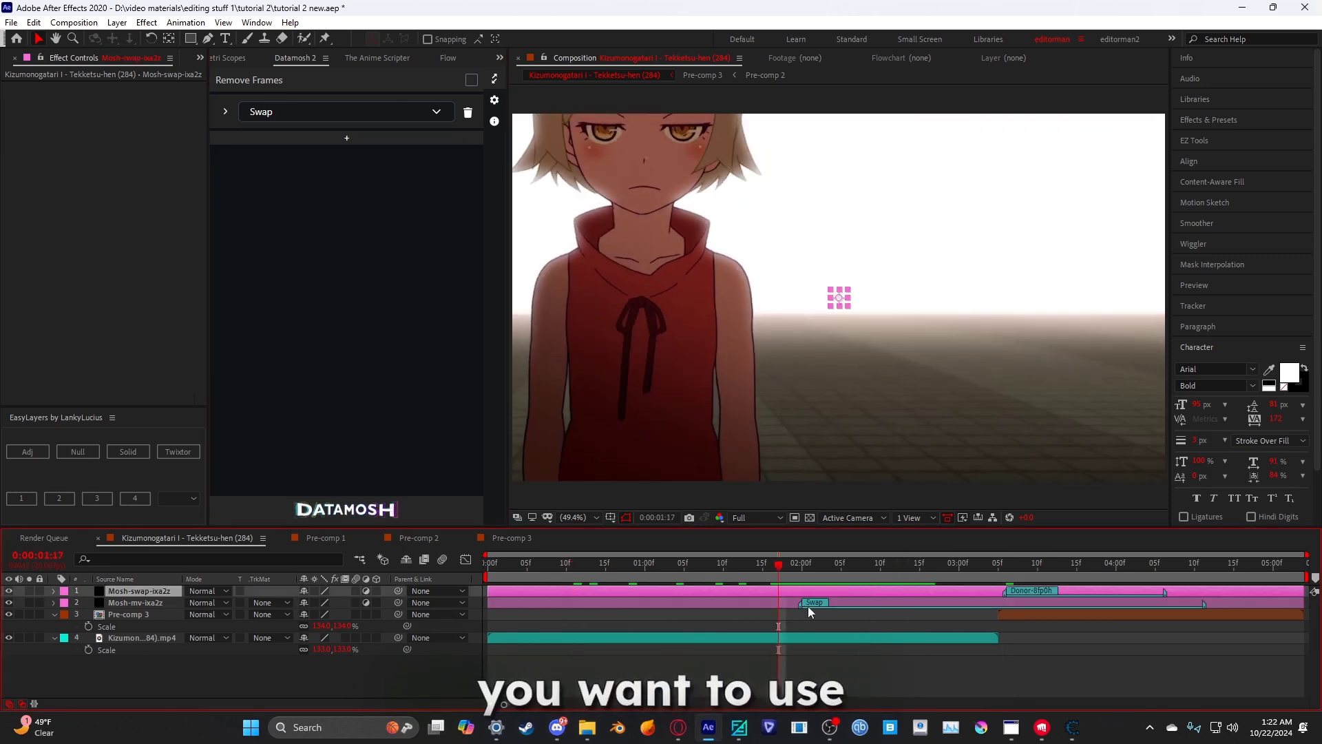
click(377, 507)
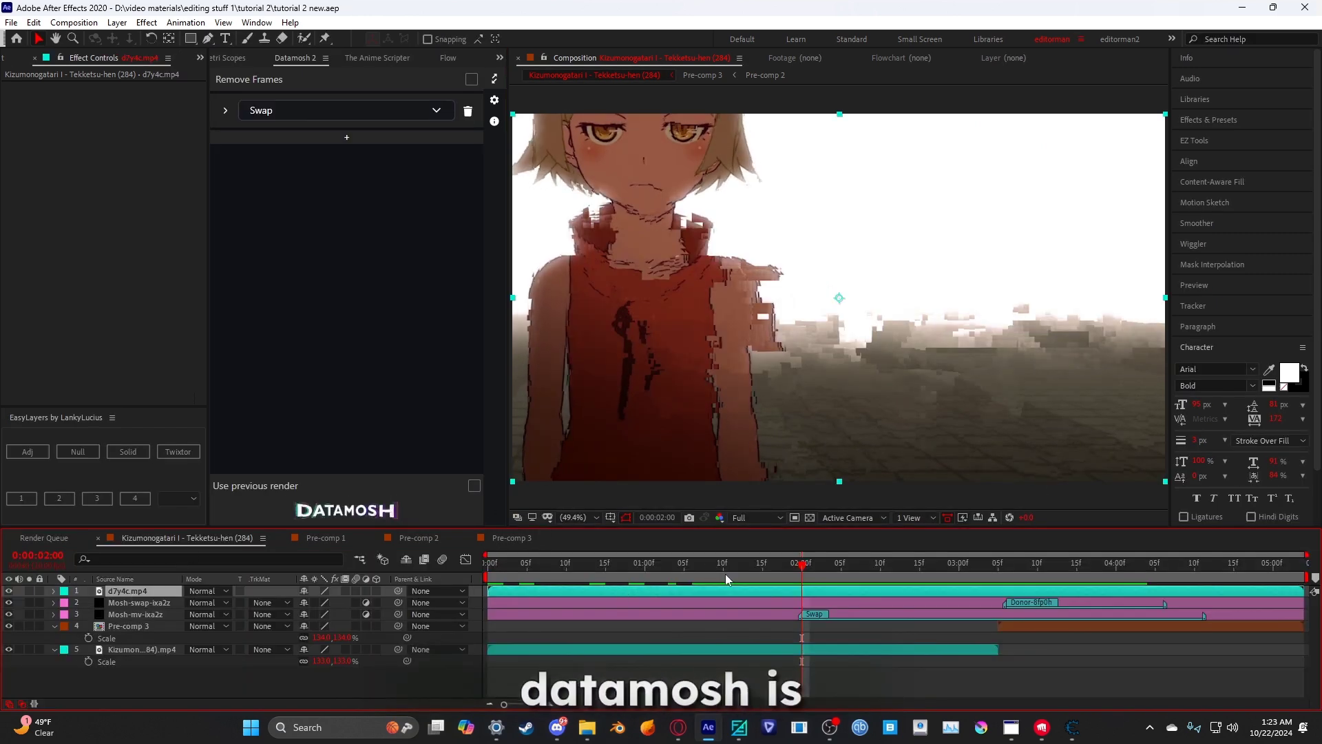
mouse_move(803, 575)
mouse_down()
mouse_move(1000, 578)
mouse_move(858, 571)
mouse_up()
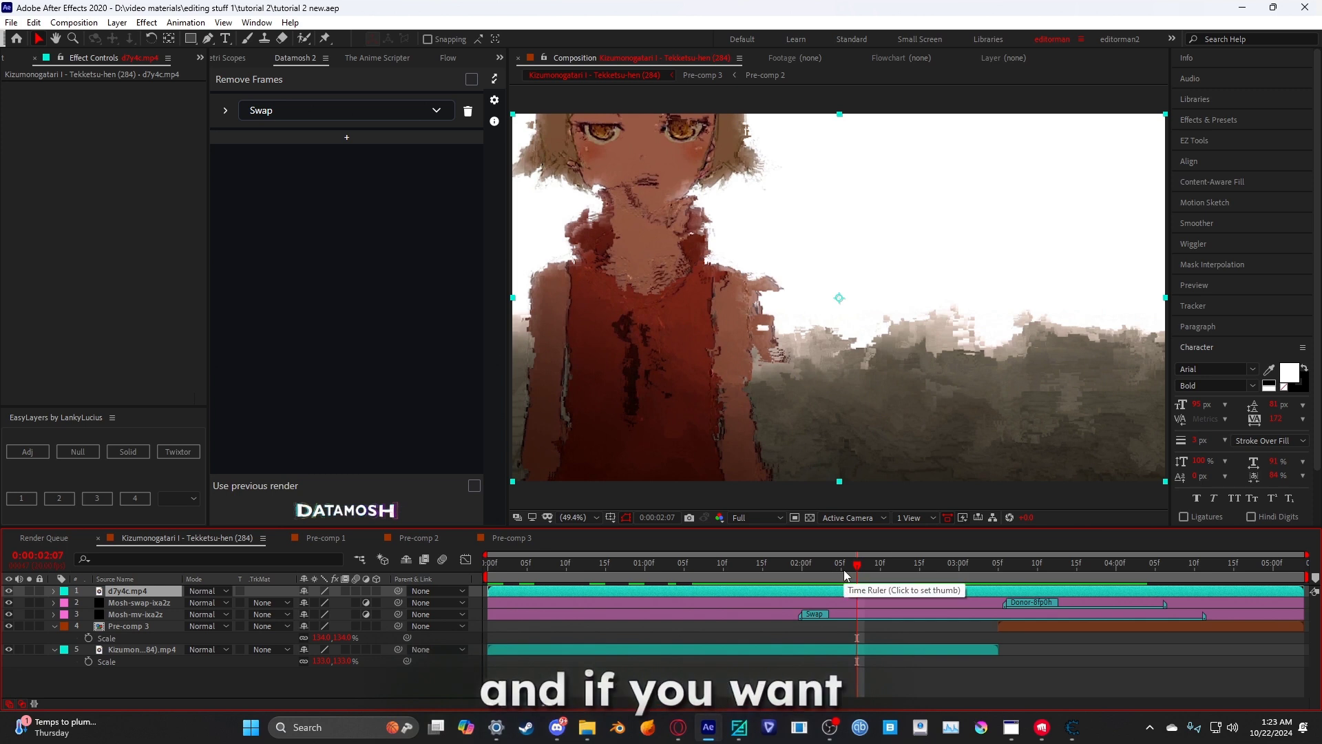
drag(846, 575, 995, 587)
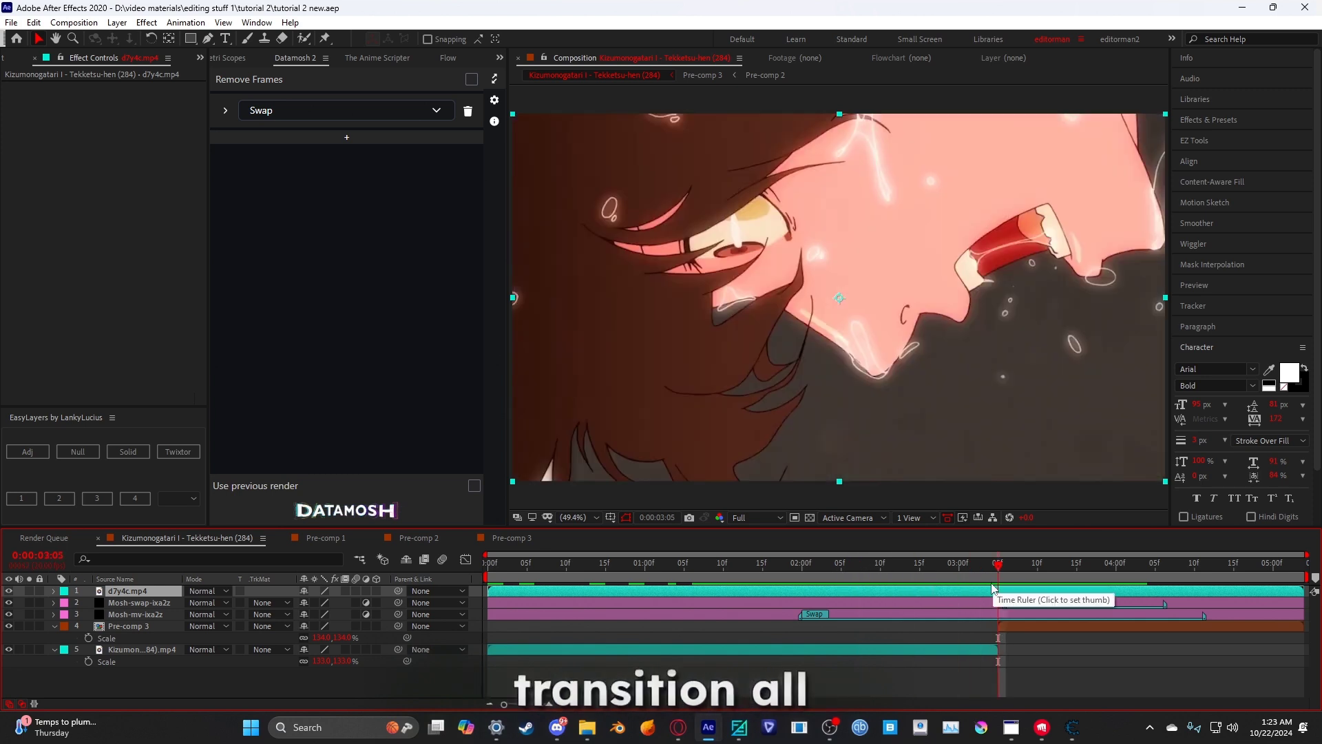
- Add an adjustment layer and trim it to the 2:16–3:16 span around the cut
key(ctrl+z)
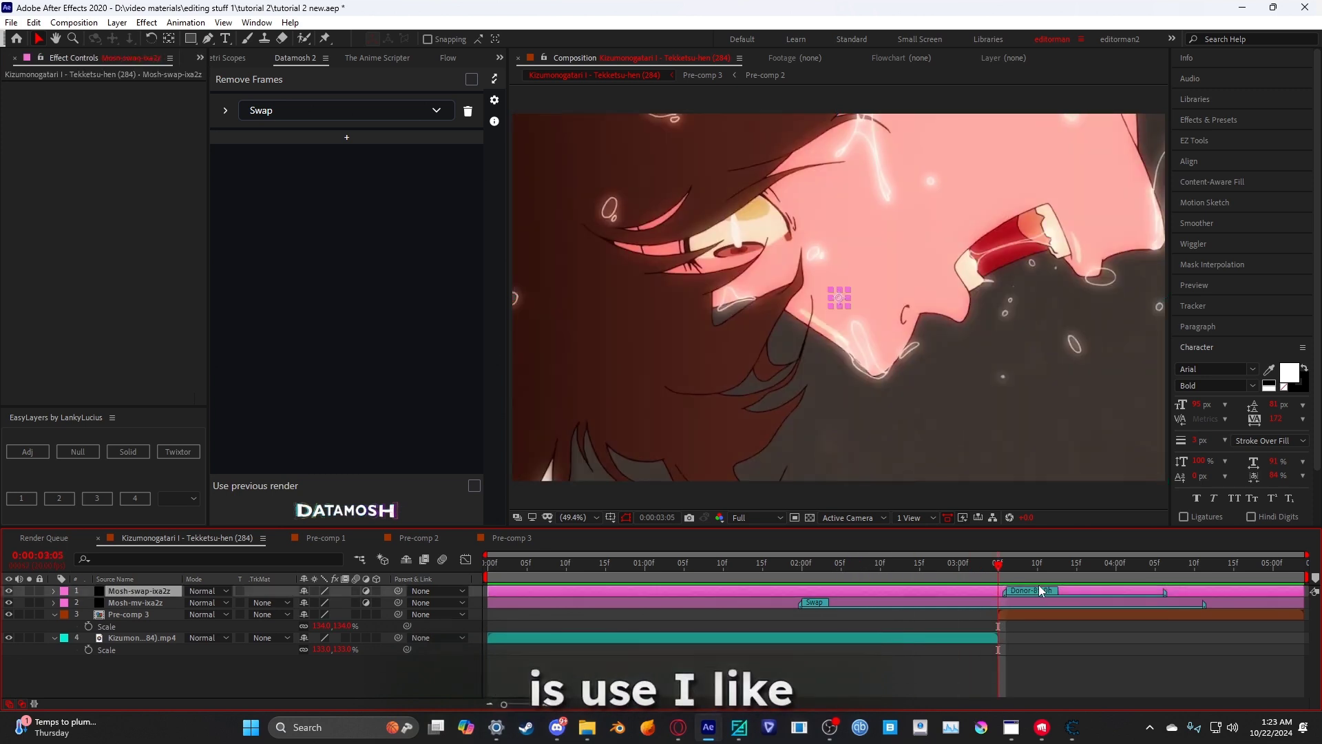
click(980, 577)
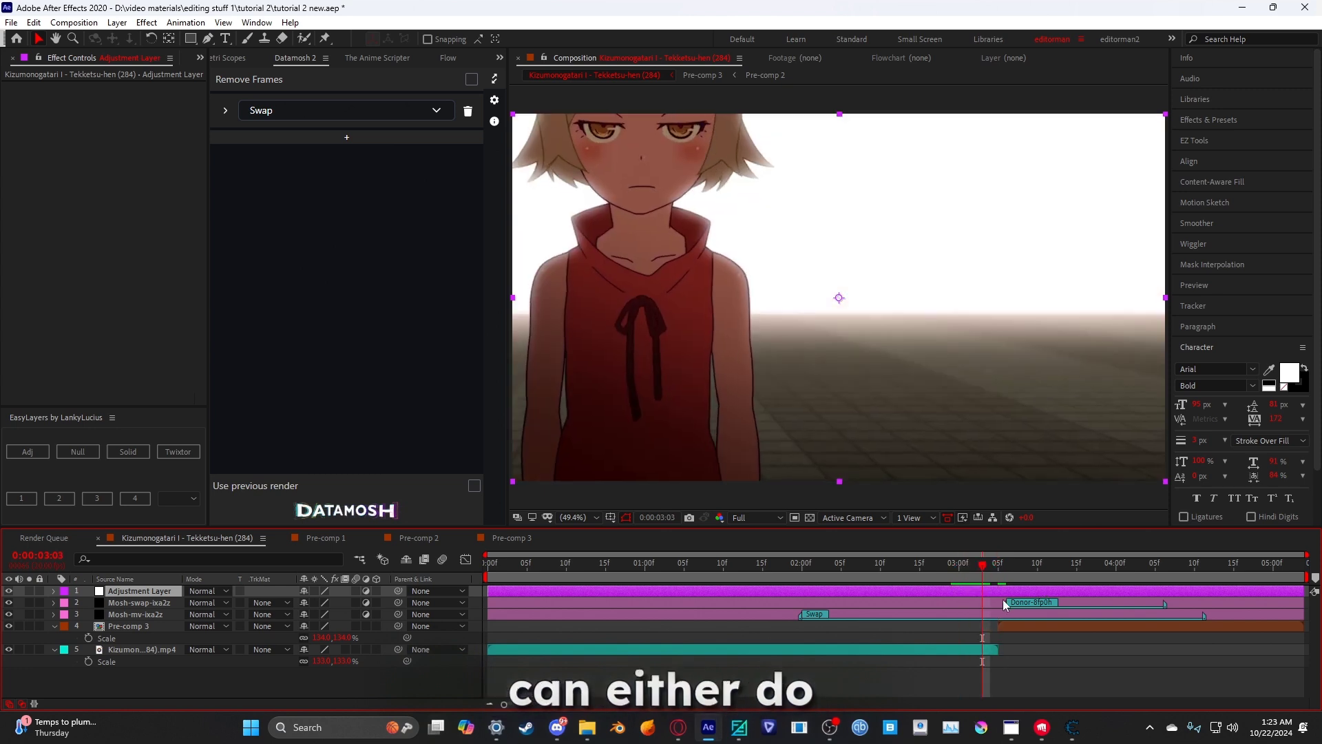
click(1003, 625)
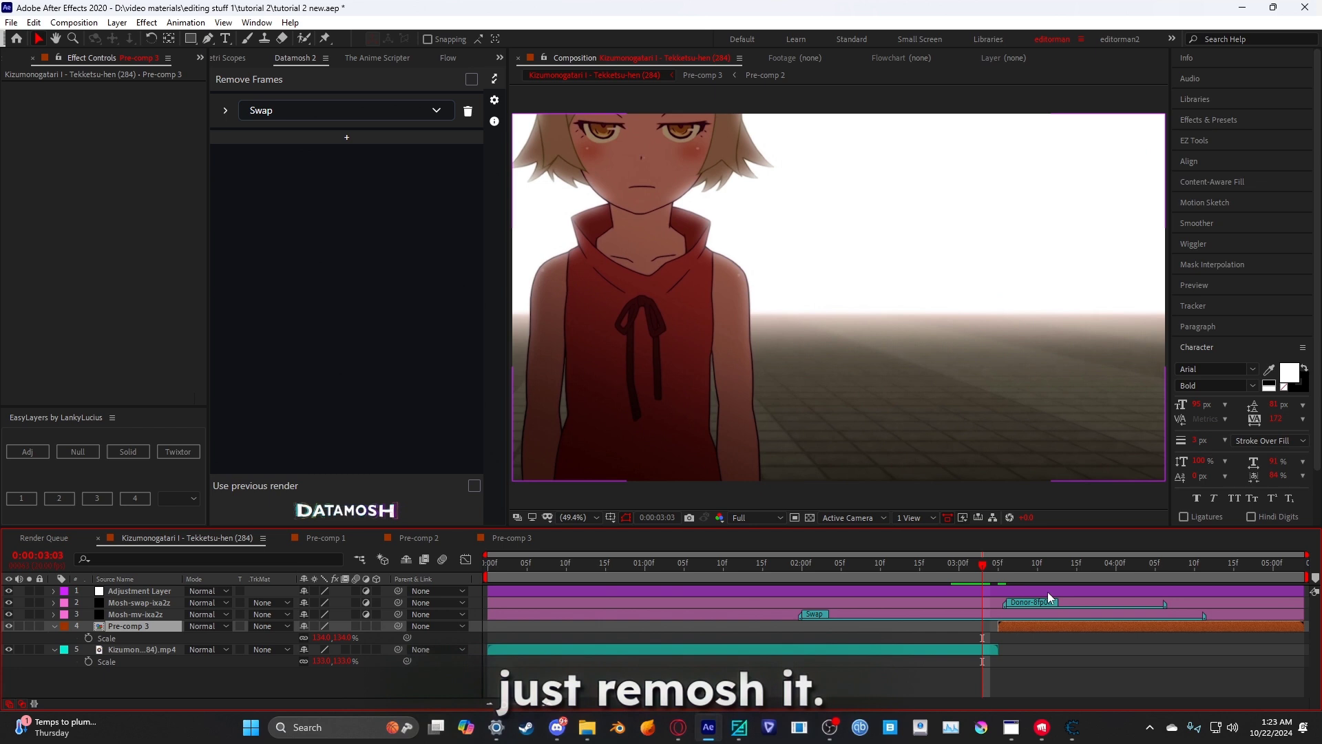
click(1013, 587)
click(928, 565)
key(ctrl+shift+d)
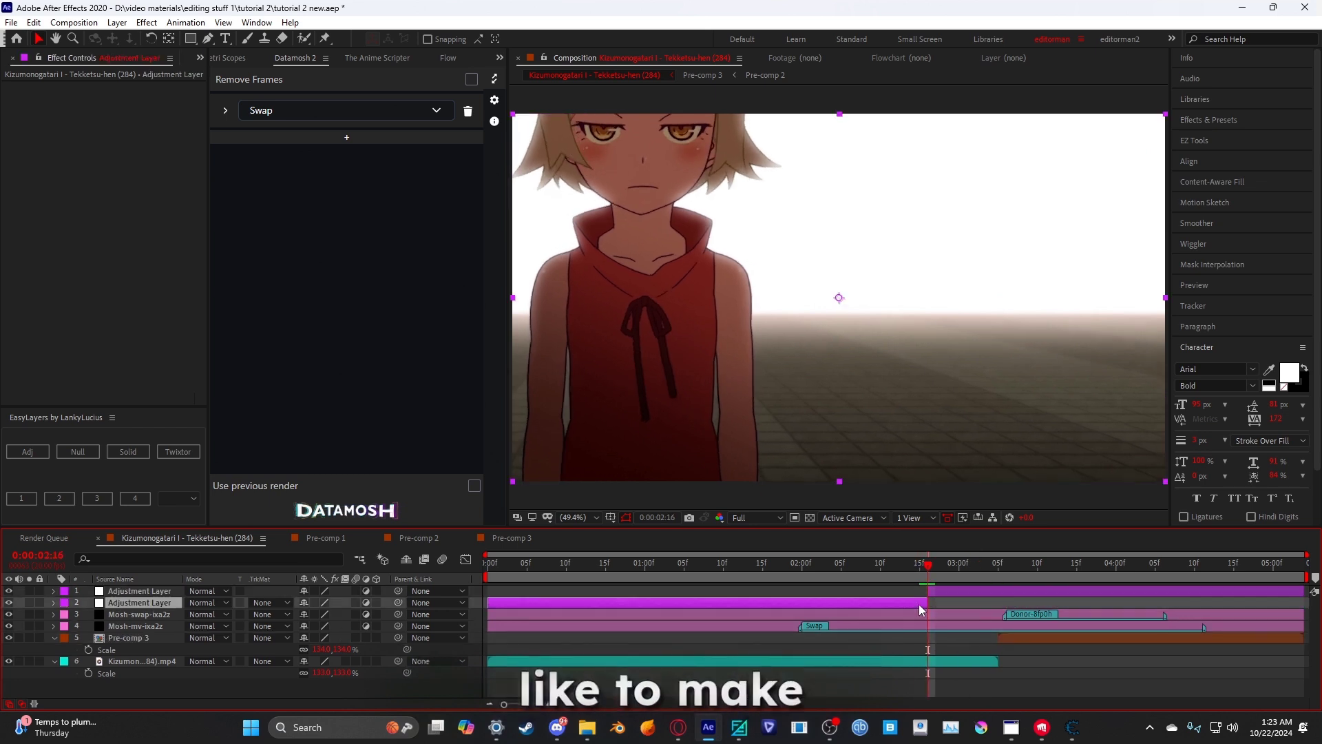
key(Delete)
click(1085, 565)
key(ctrl+shift+d)
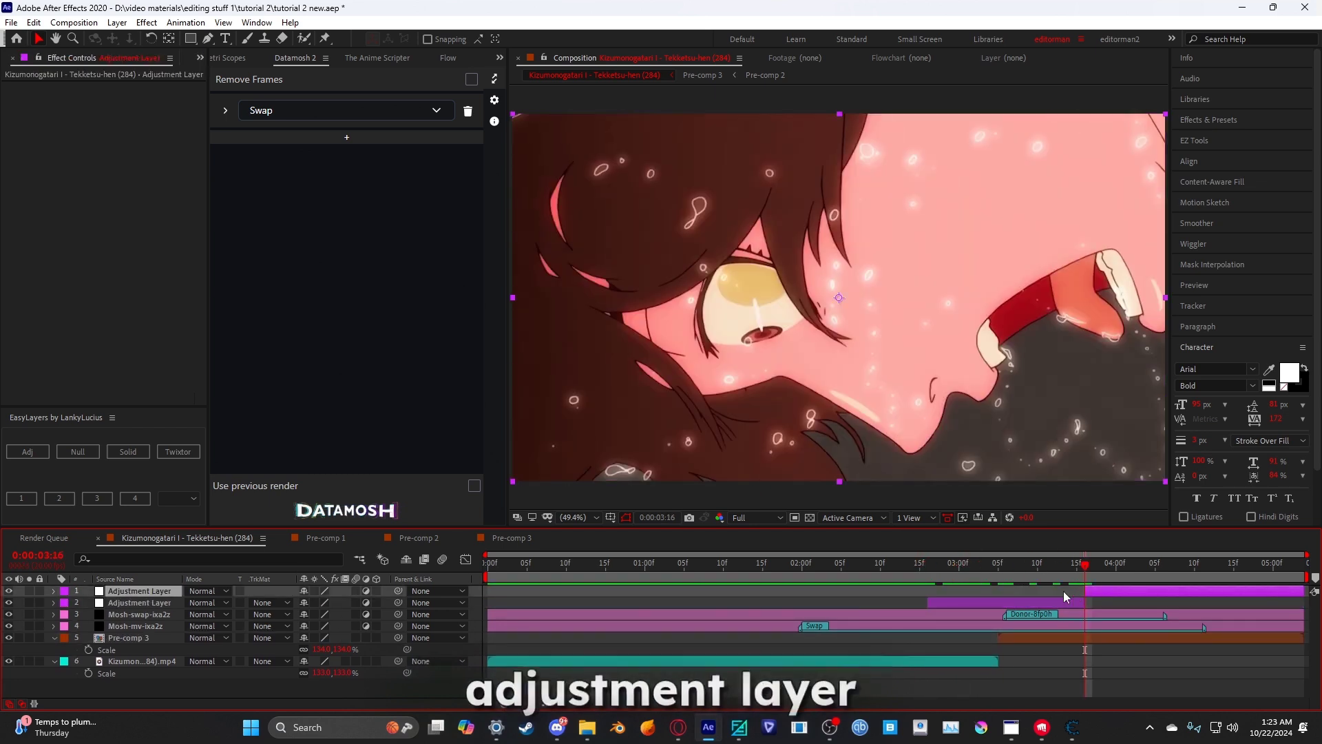
key(Delete)
- Apply Time Bend to the adjustment layer and move it below the mosh layers
click(1014, 591)
key(ctrl+space)
text(time)
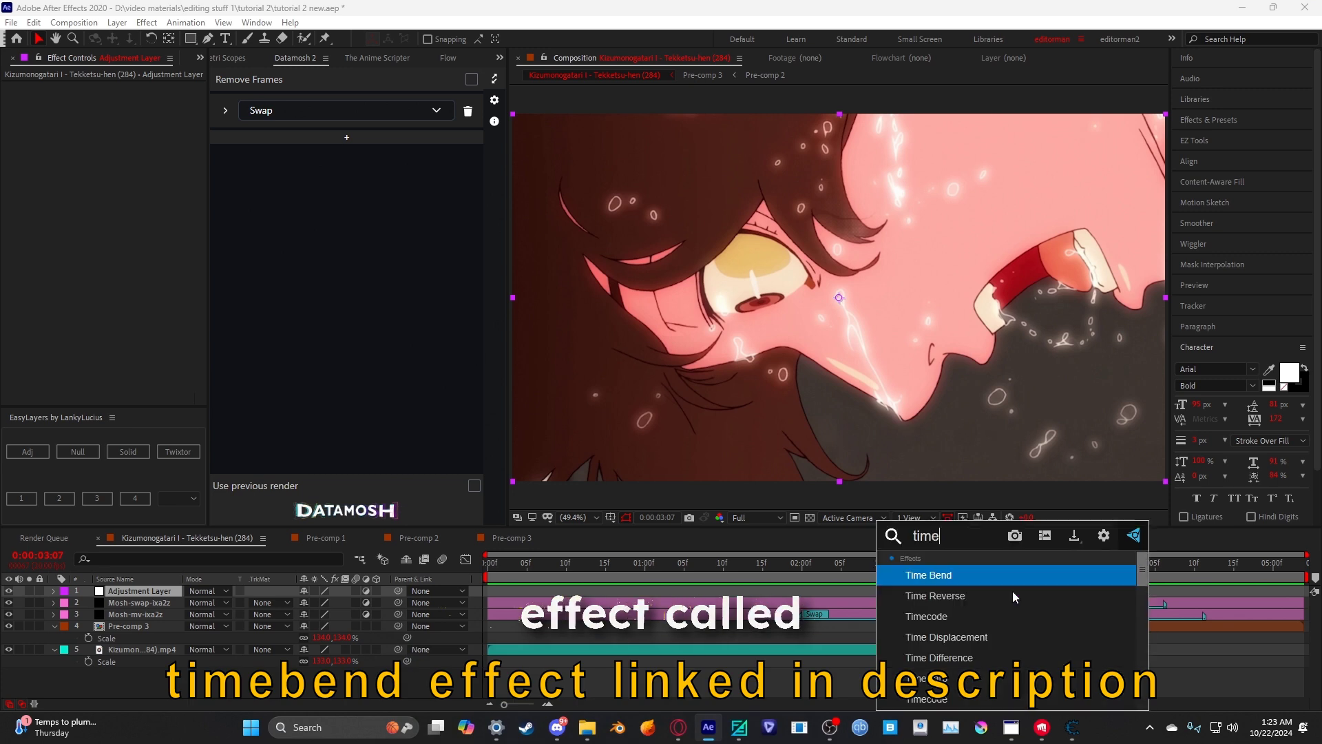
key(Return)
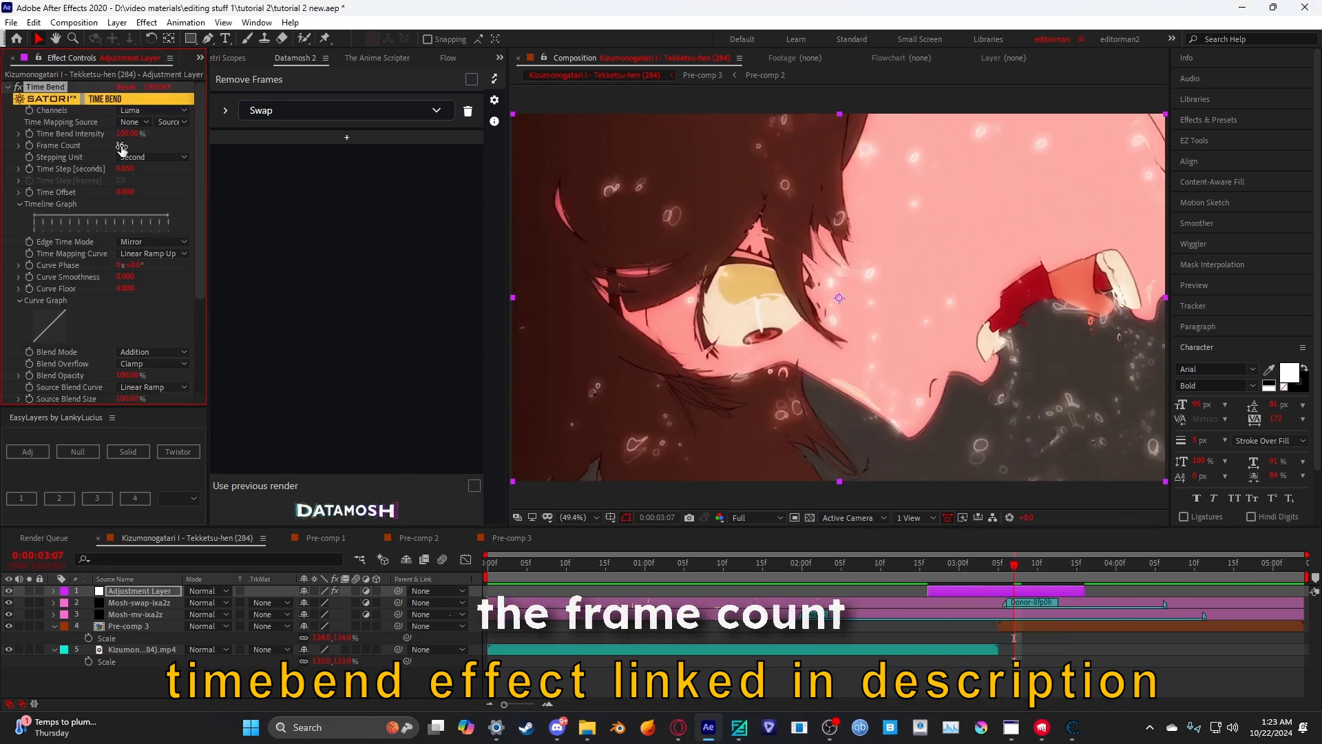
mouse_move(171, 594)
mouse_down()
mouse_move(915, 596)
mouse_move(936, 564)
mouse_up()
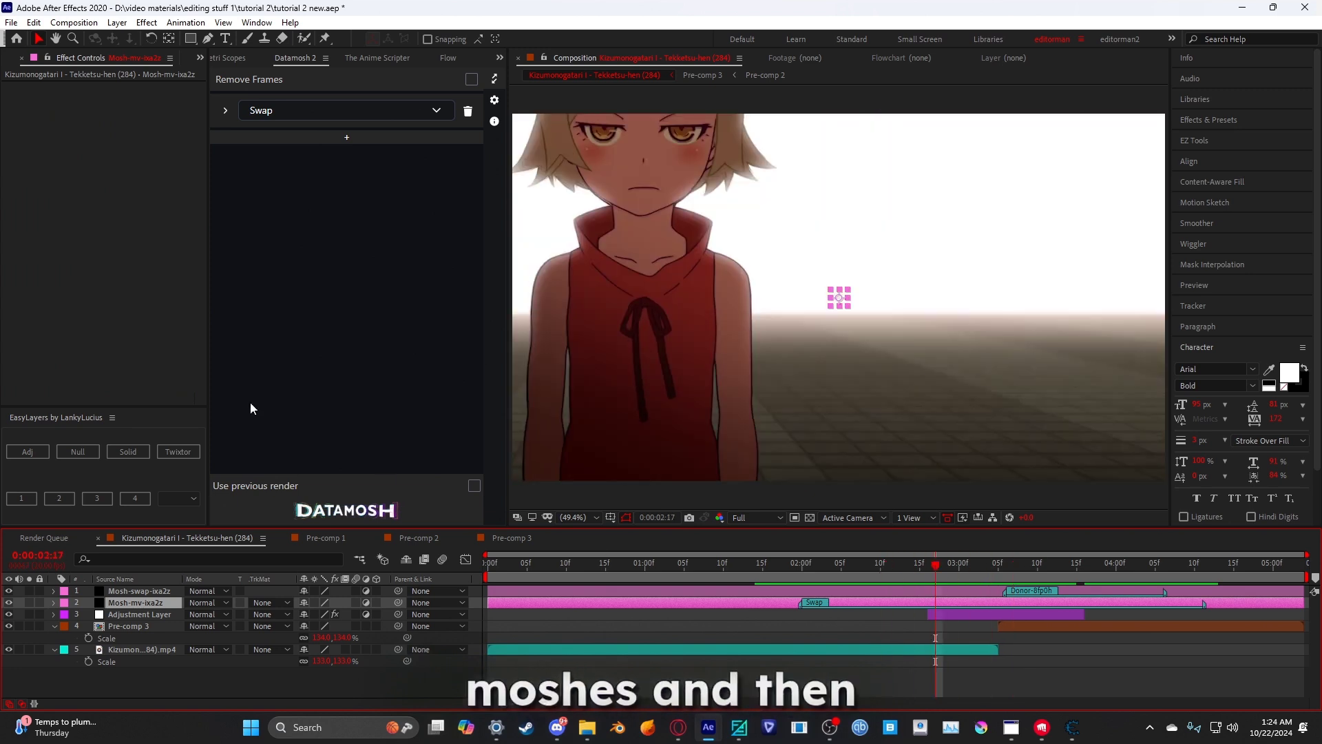
- Render the moshes into q73px.mp4, play it back, and scrub to the 2:17 transition
click(246, 507)
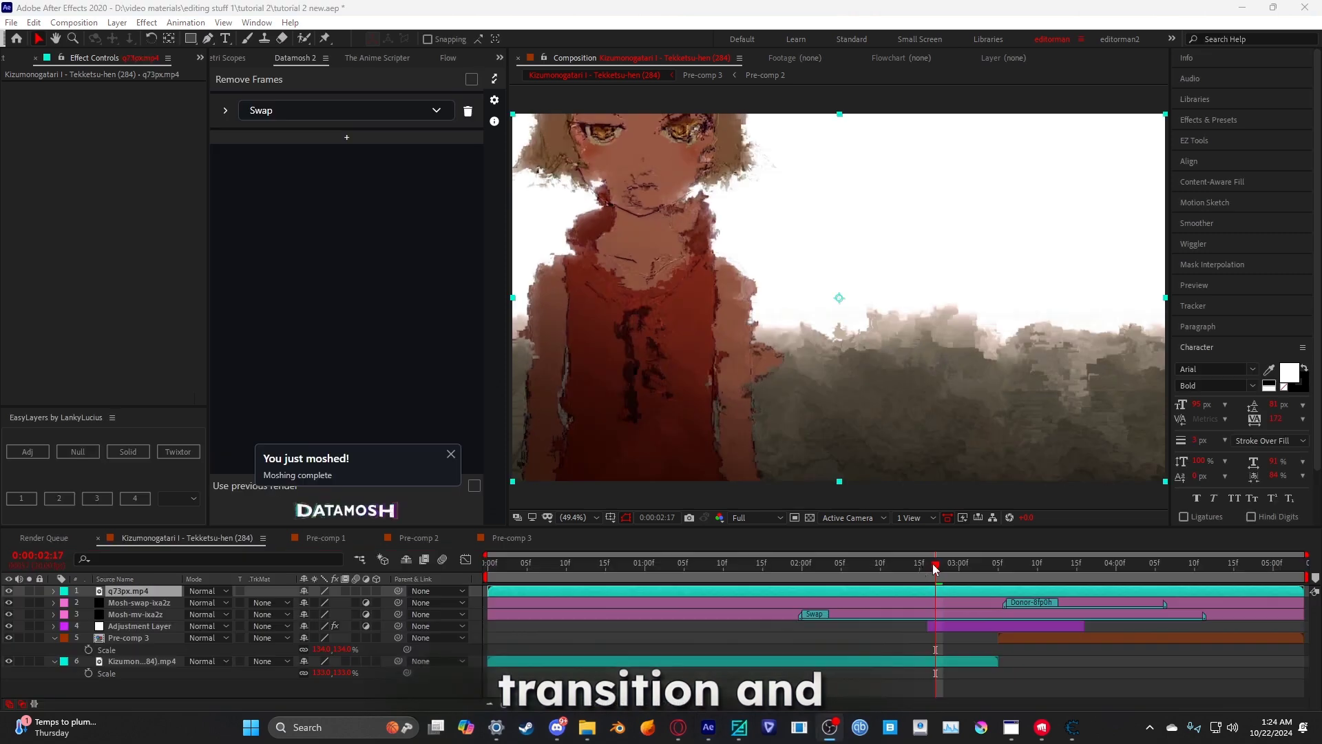
key(space)
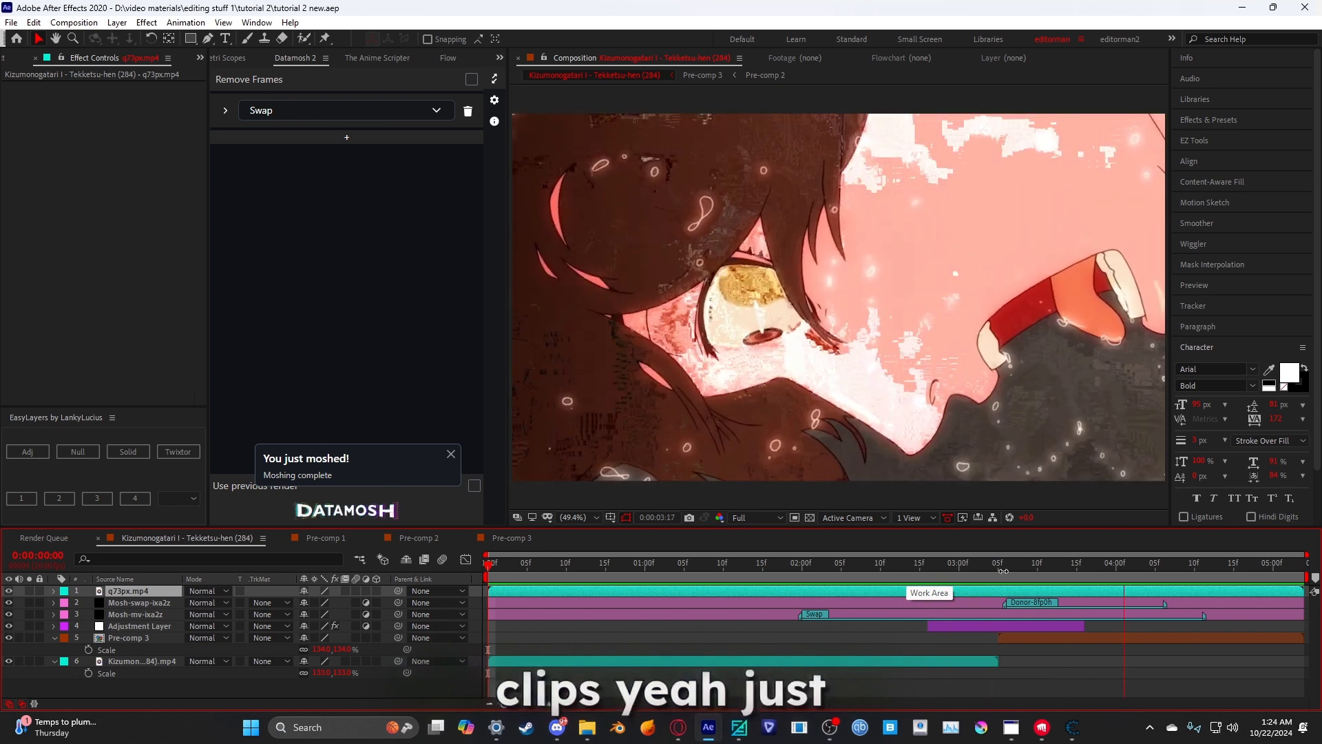
click(1034, 638)
drag(1002, 571, 935, 564)
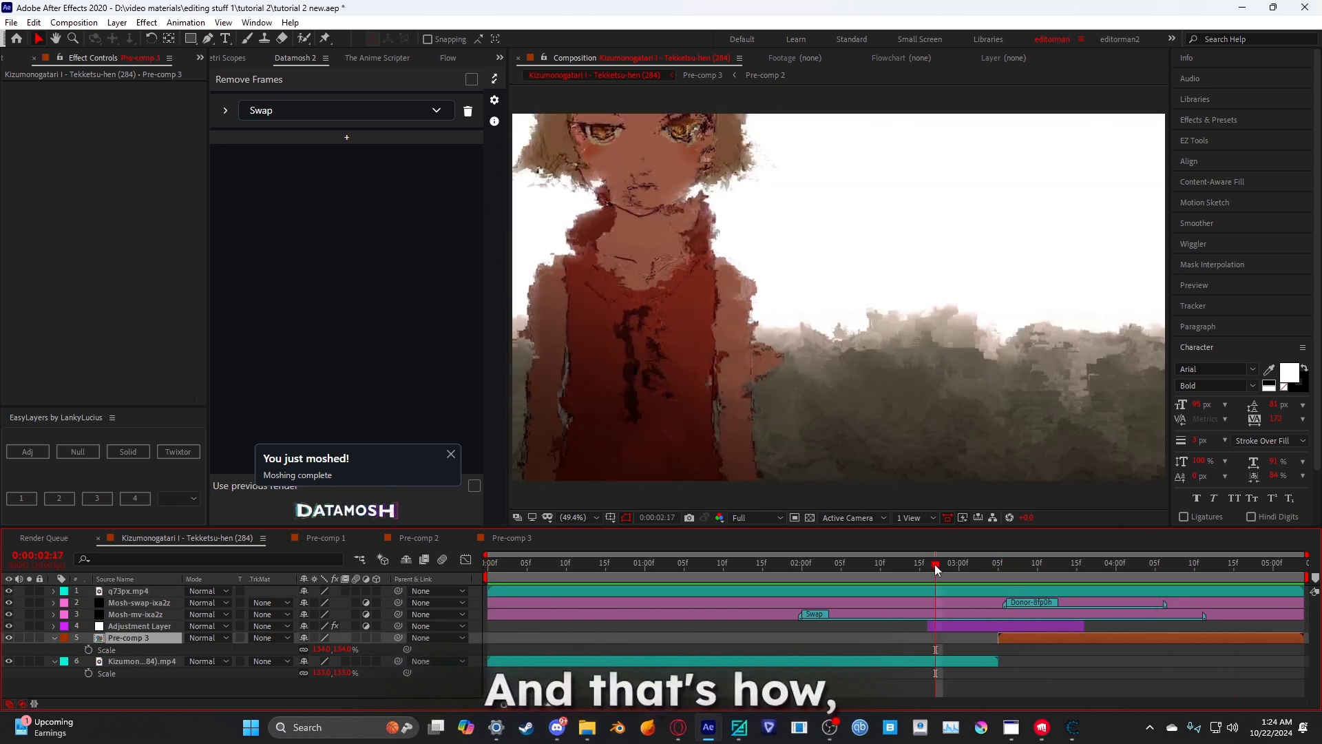